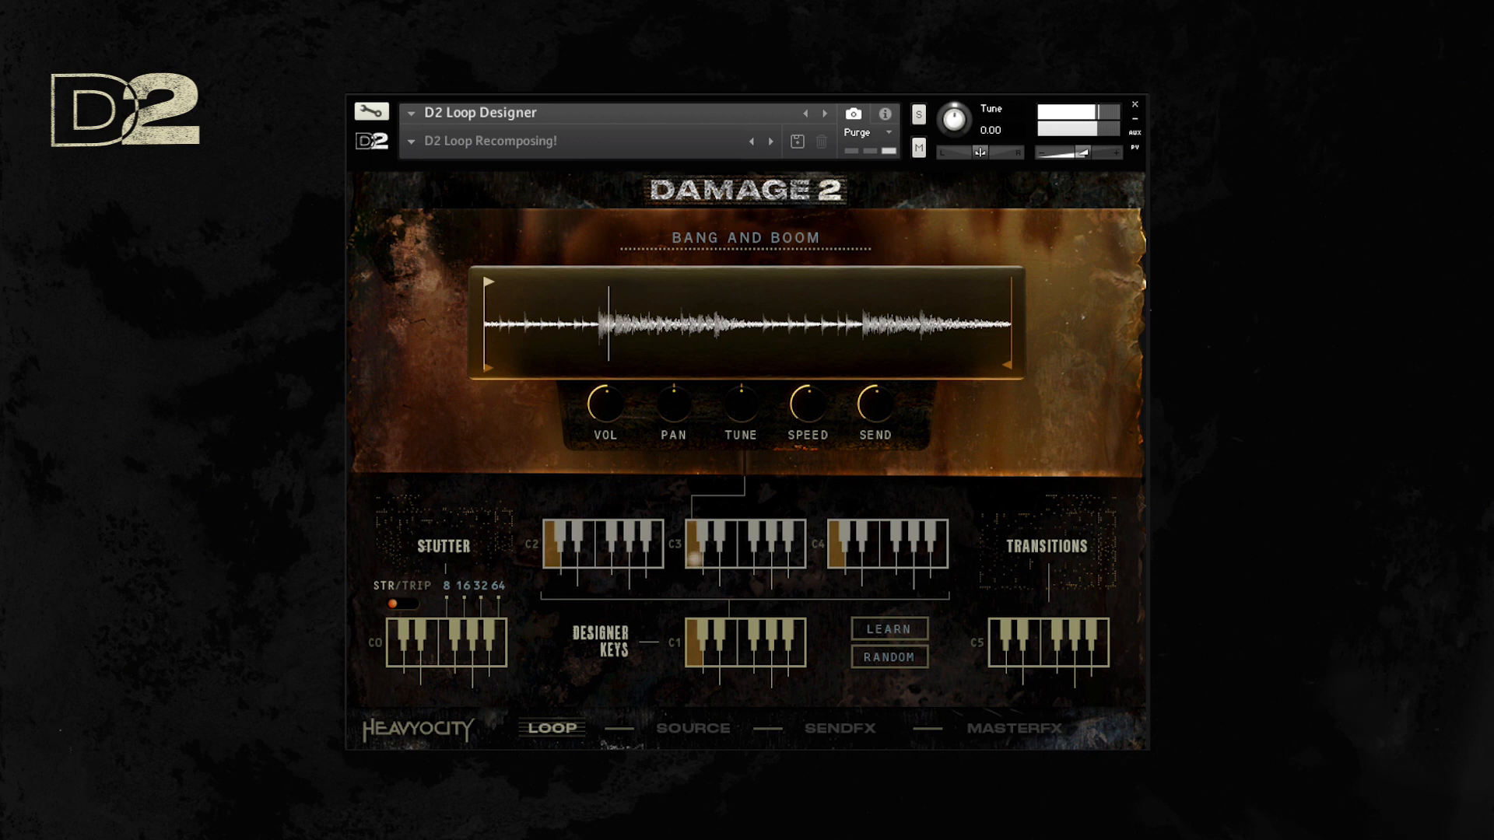
pyautogui.click(656, 557)
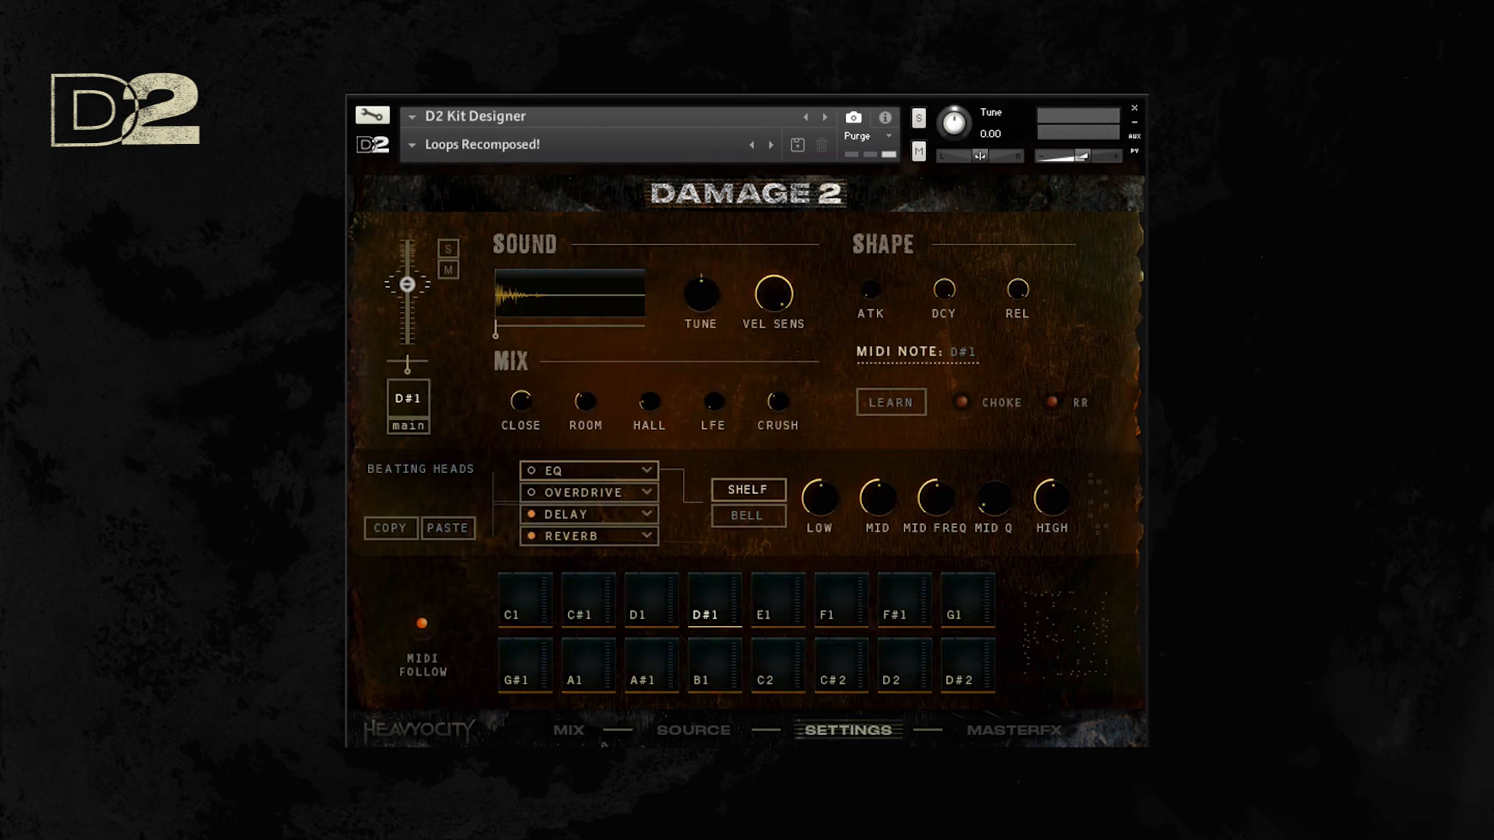
# - Filter the kit's Damaged source samples to Bit Perc and assign the Beating Heads sample to the D#1 pad
pyautogui.click(693, 730)
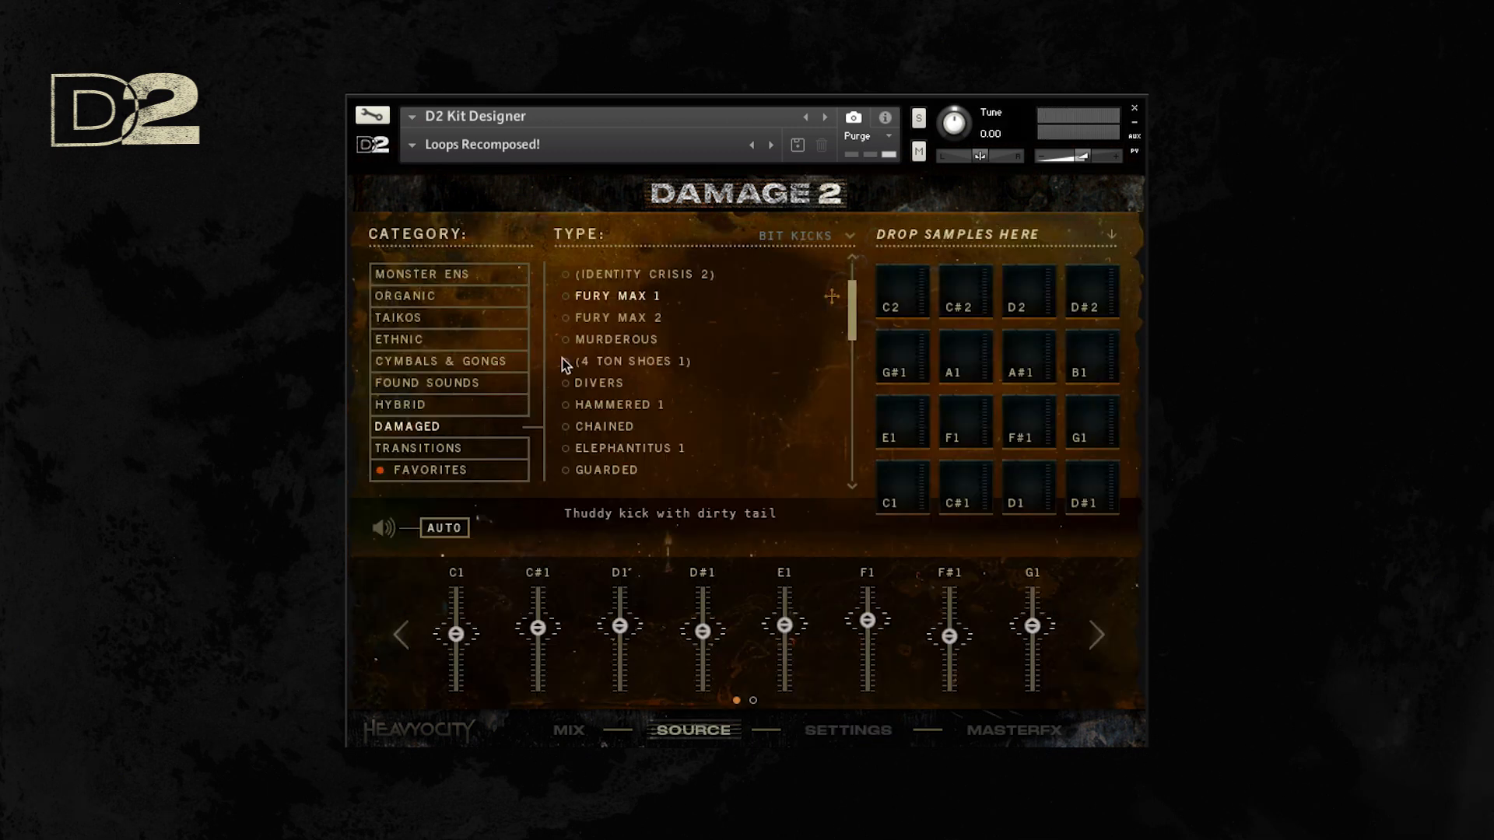
pyautogui.click(811, 238)
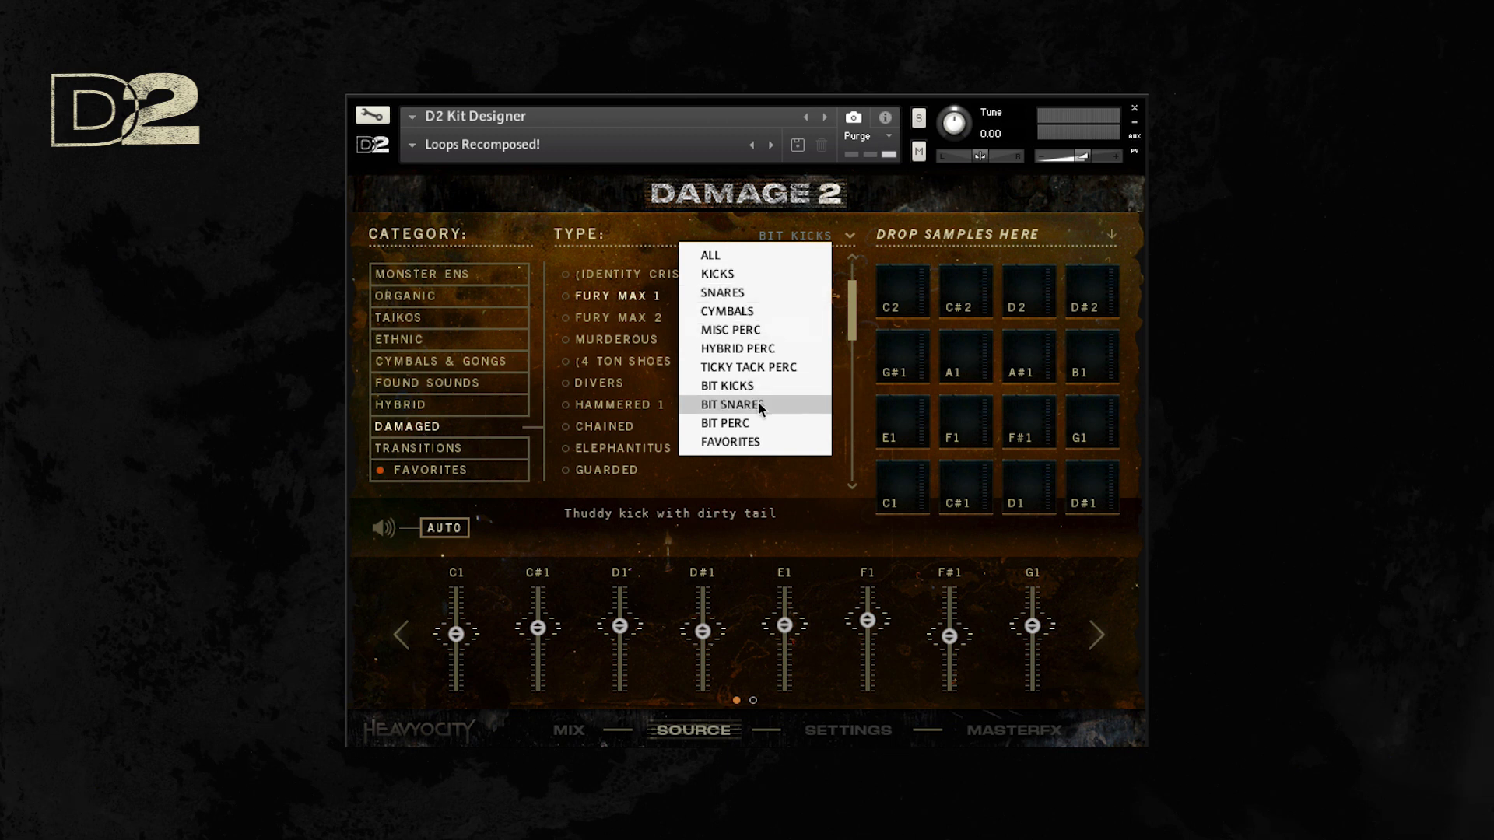
pyautogui.click(762, 423)
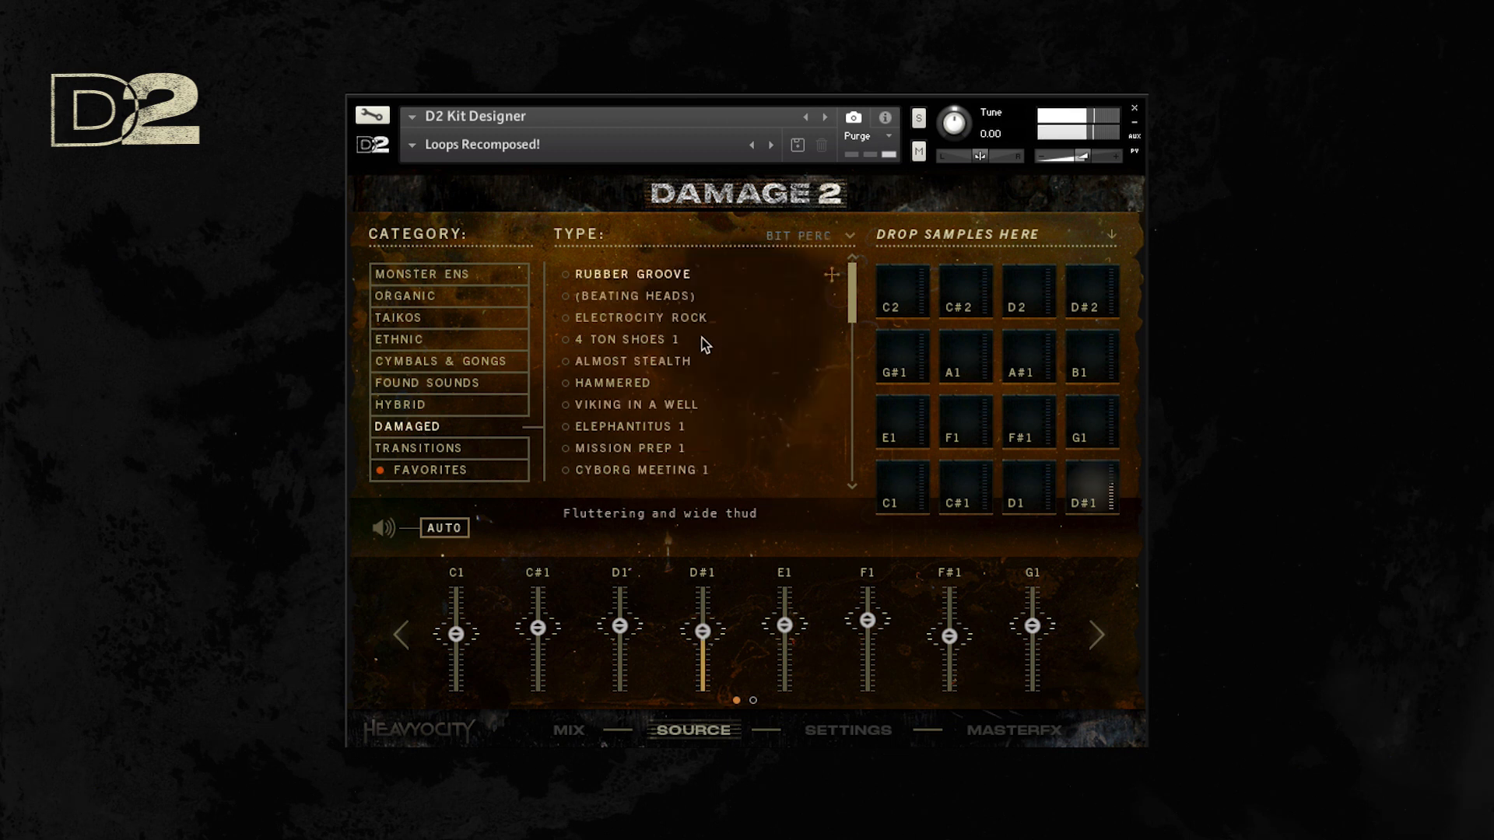
pyautogui.moveTo(675, 297); pyautogui.dragTo(1071, 489)
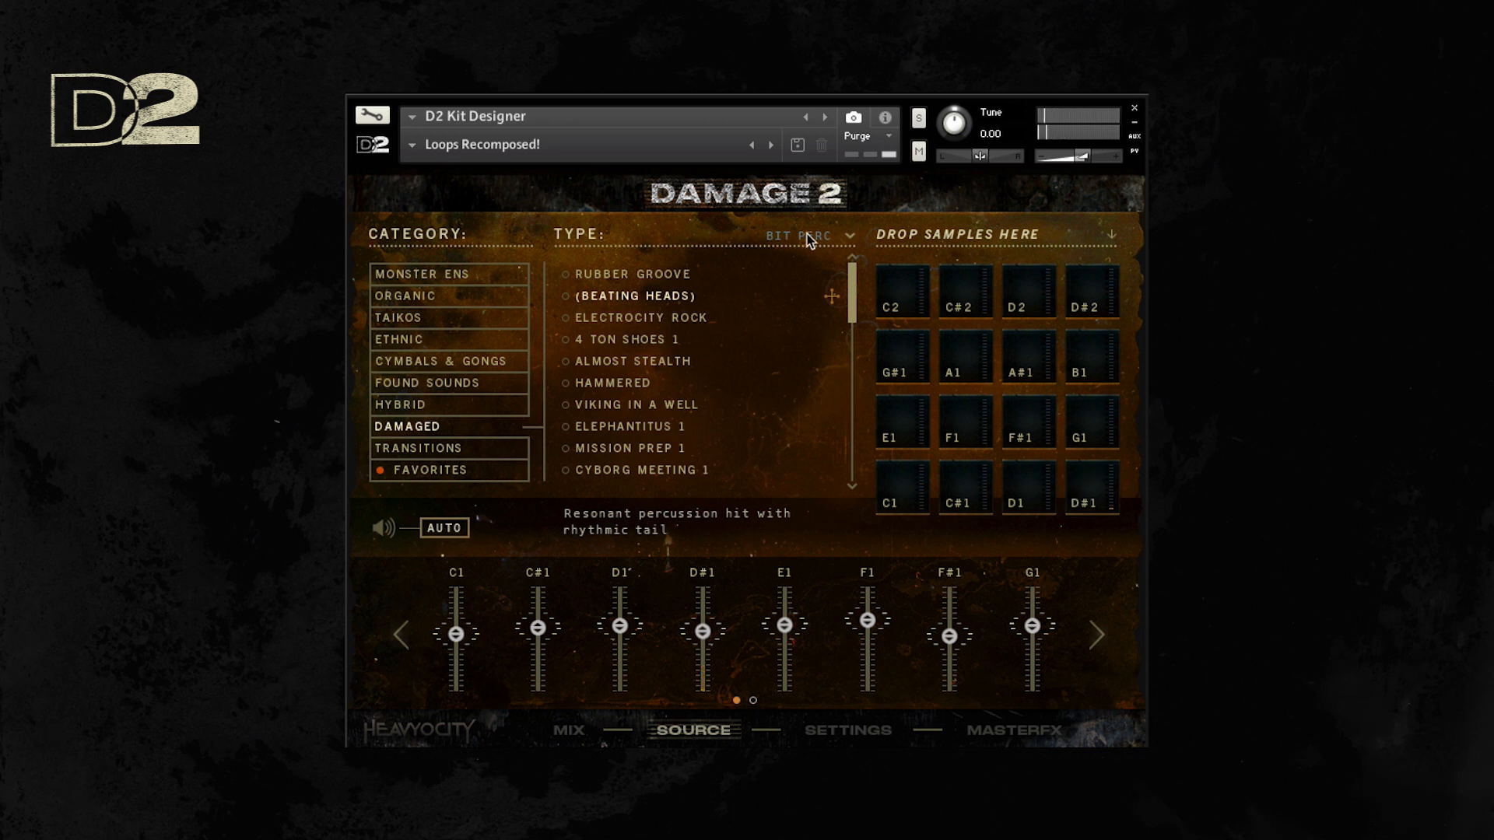
# - Check the pad settings and locate the samples assigned to pads F#1 and F1 in the Bit Perc source list
pyautogui.click(854, 731)
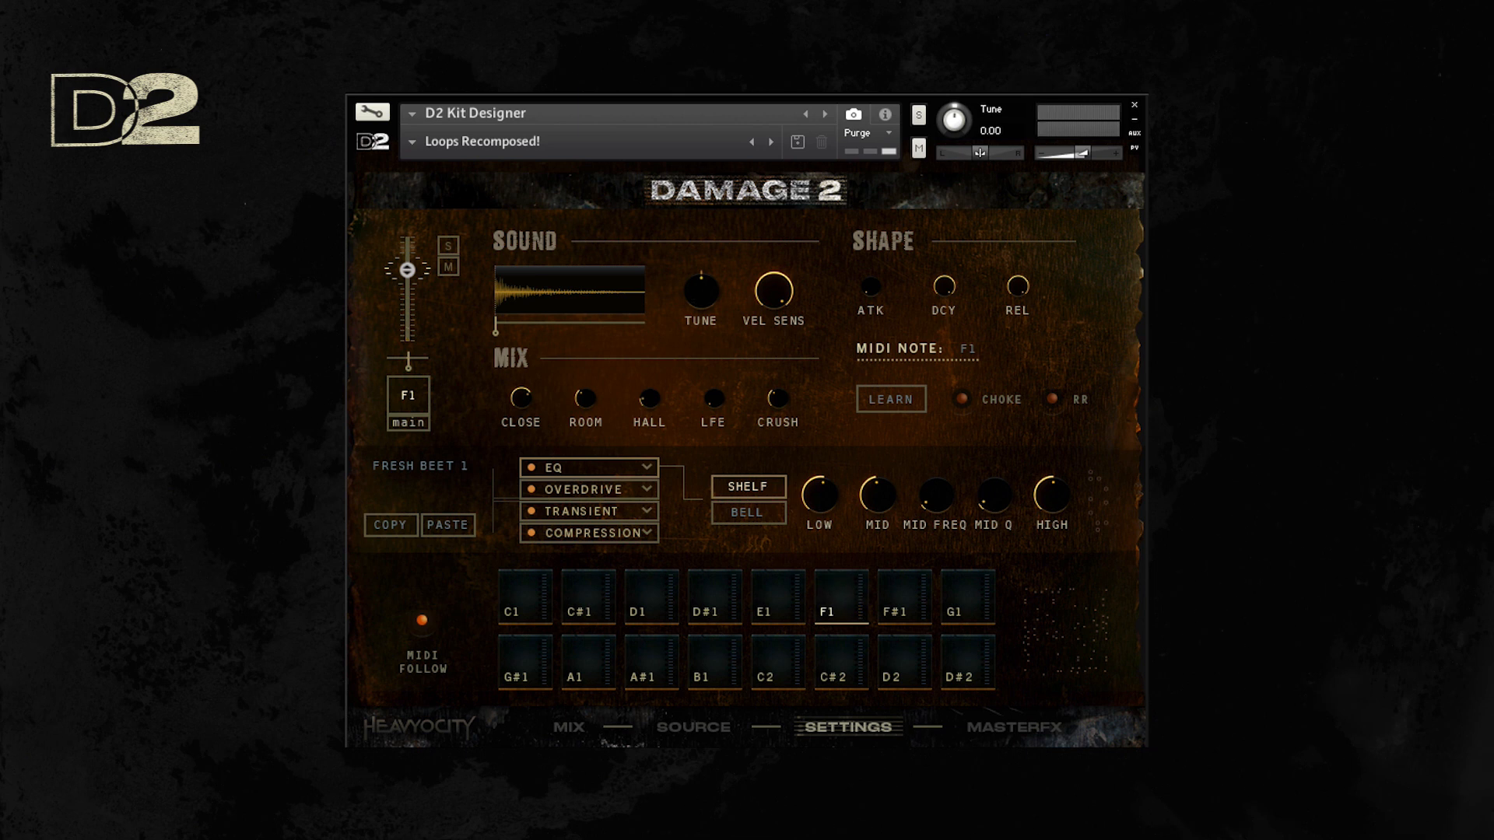
pyautogui.click(687, 735)
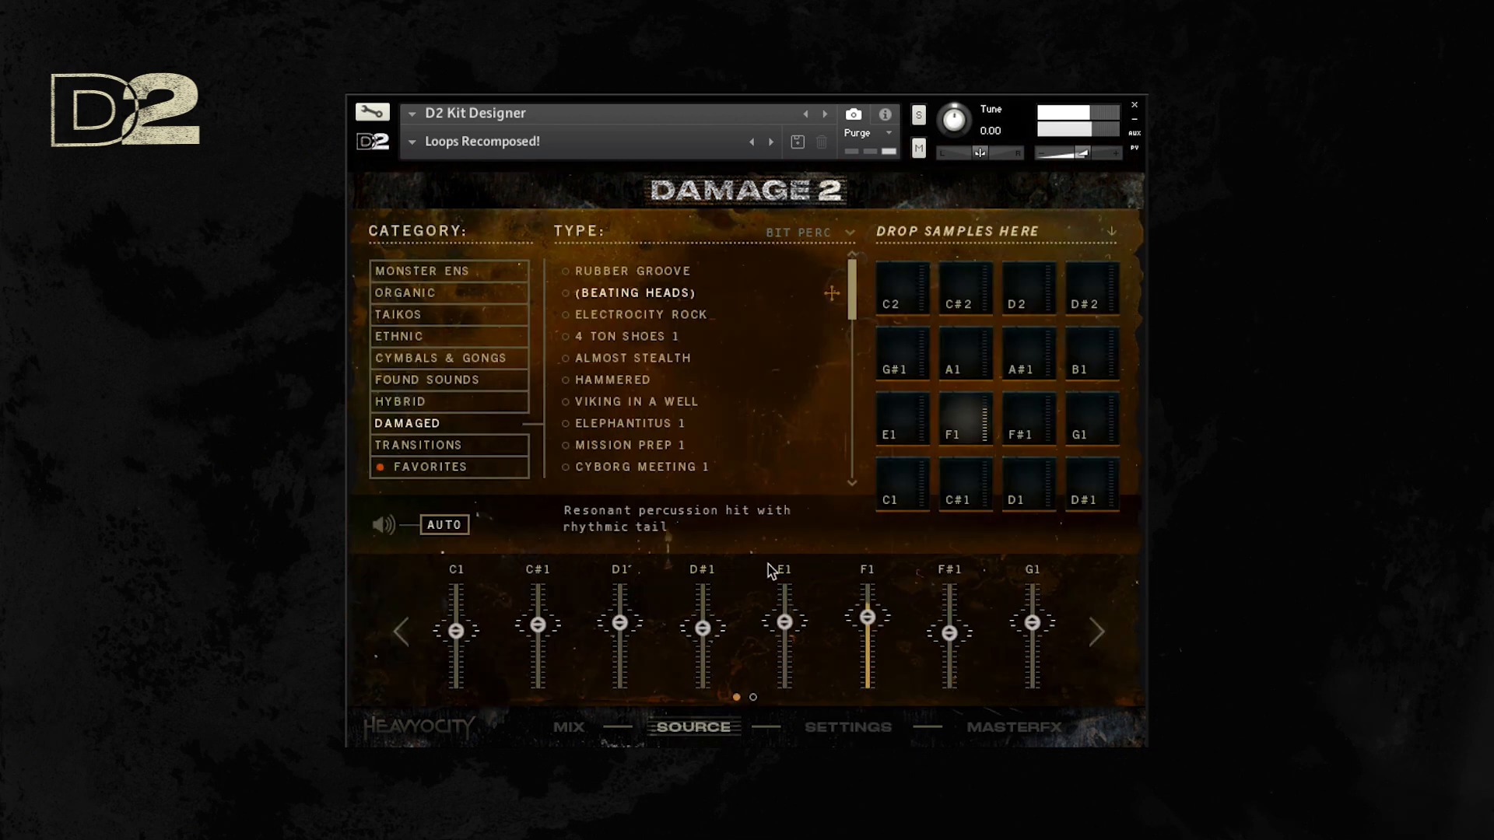
pyautogui.click(1030, 420)
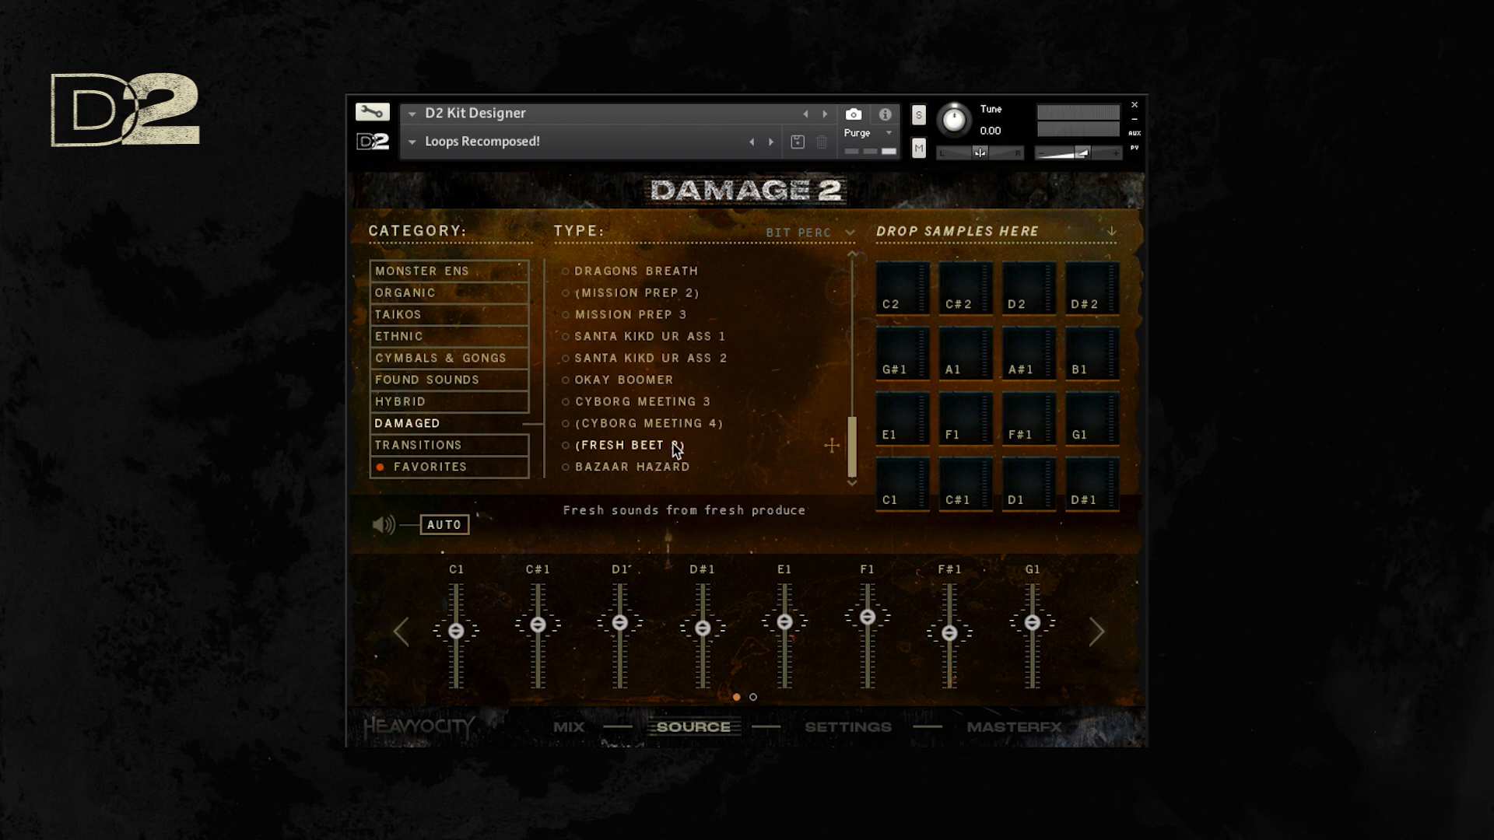
pyautogui.click(972, 434)
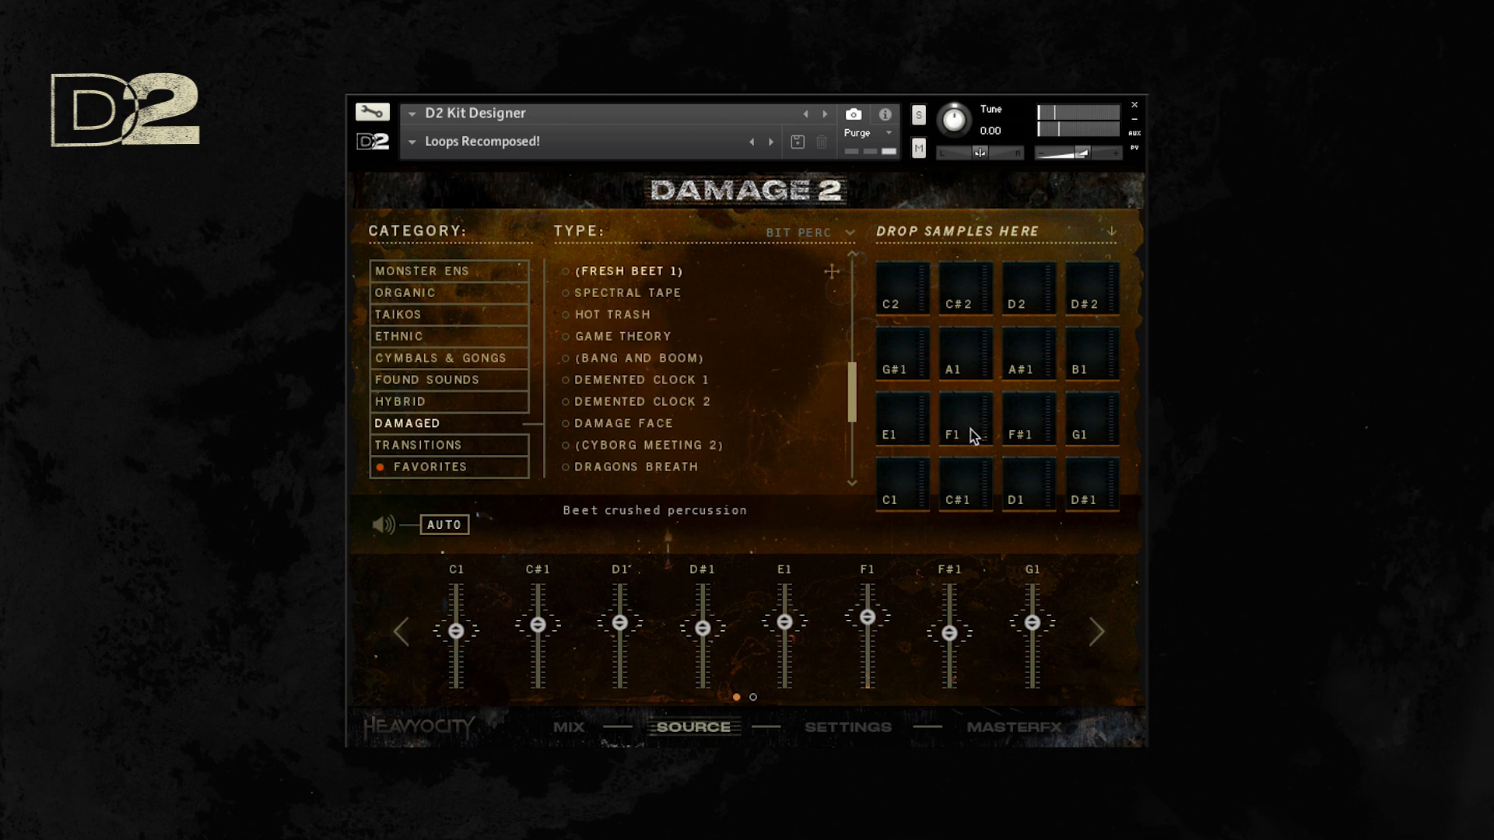
pyautogui.moveTo(850, 384); pyautogui.dragTo(846, 326)
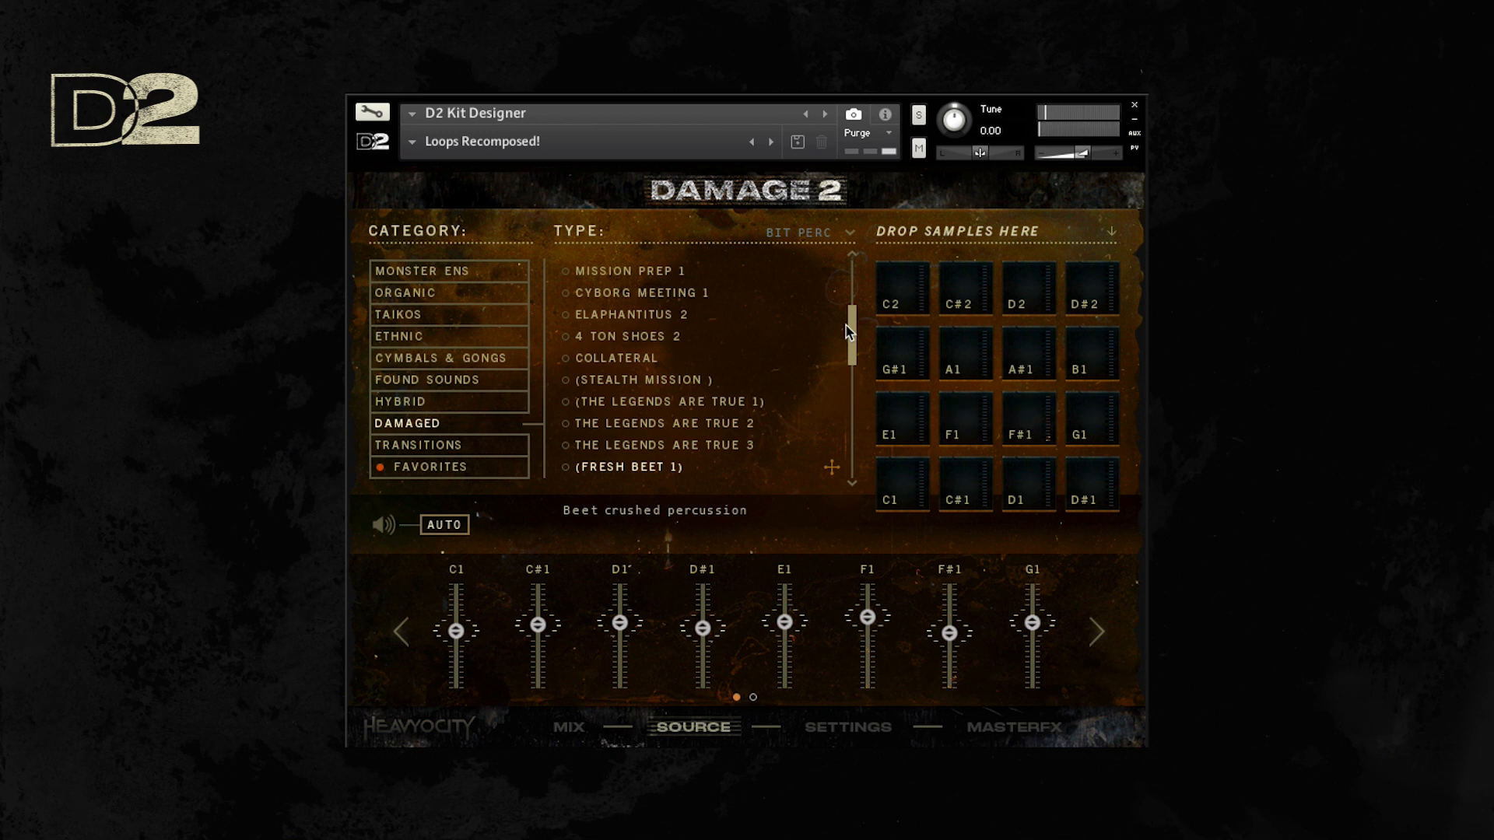
# - Examine the Fresh Beet pads' sound settings, including the overdrive, transient and compression effect controls
pyautogui.click(869, 729)
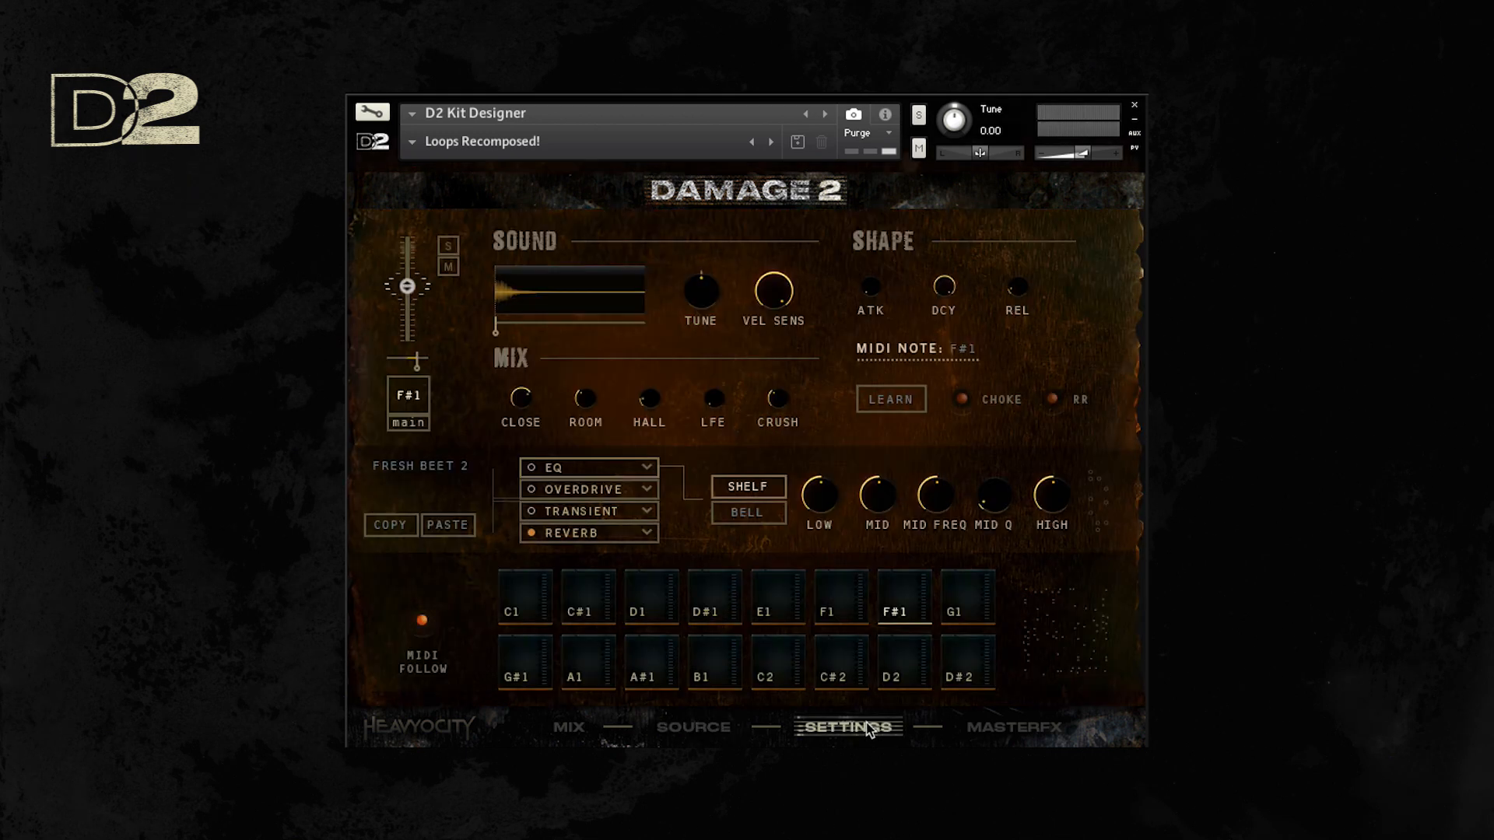
pyautogui.click(615, 490)
pyautogui.click(615, 512)
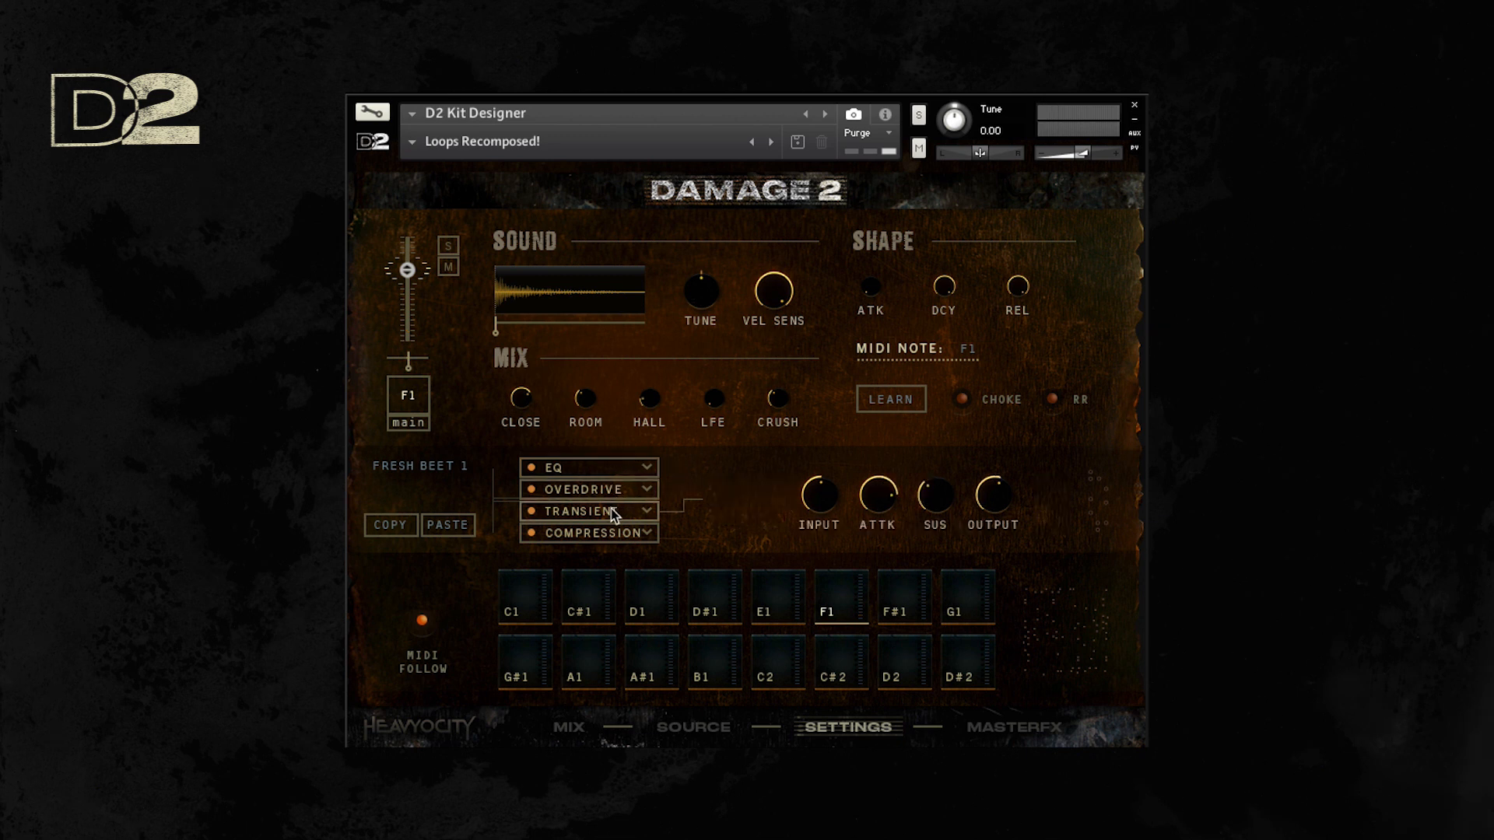
pyautogui.click(619, 533)
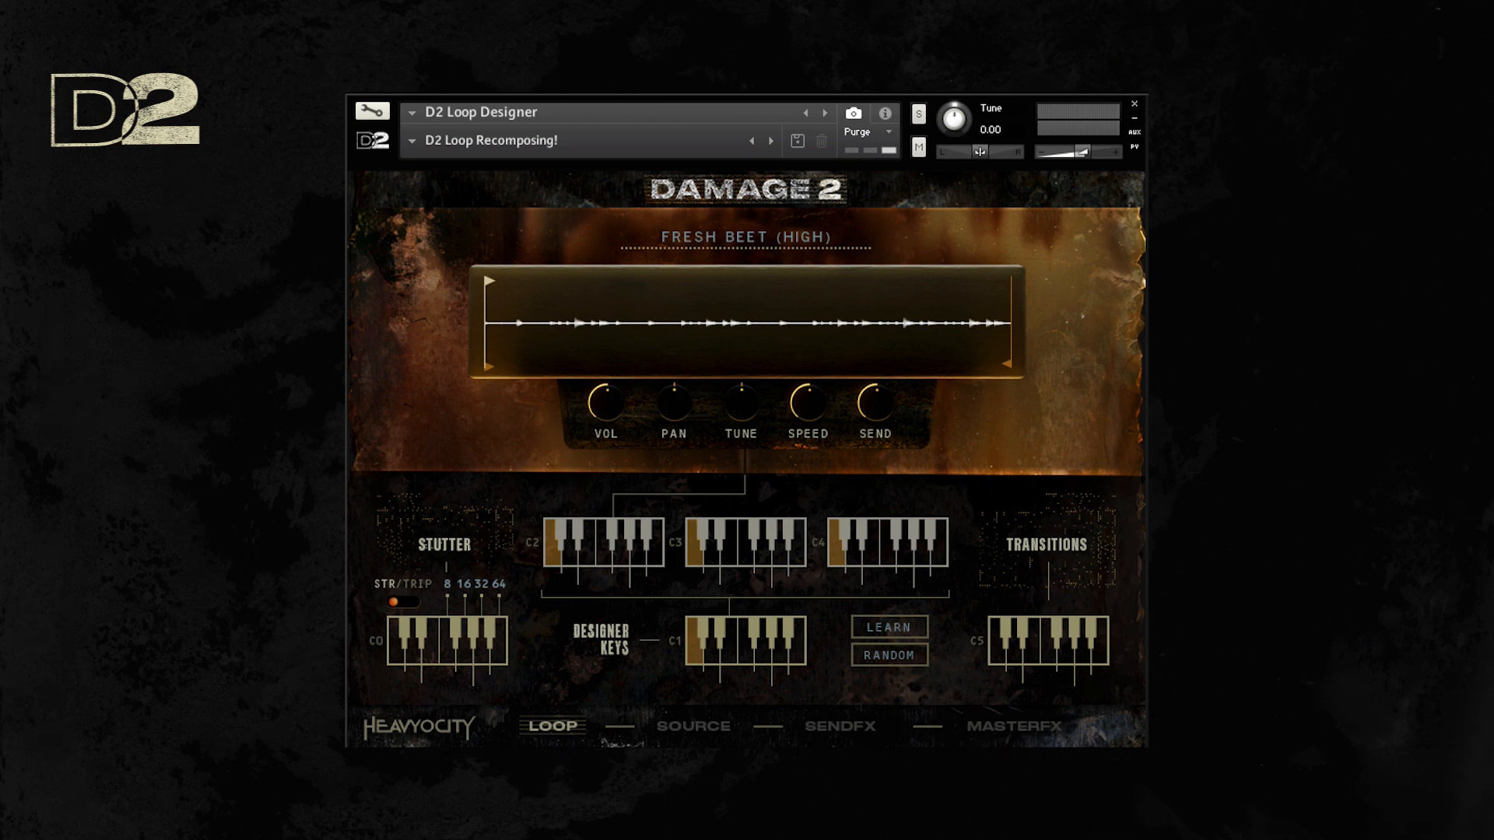
pyautogui.click(656, 557)
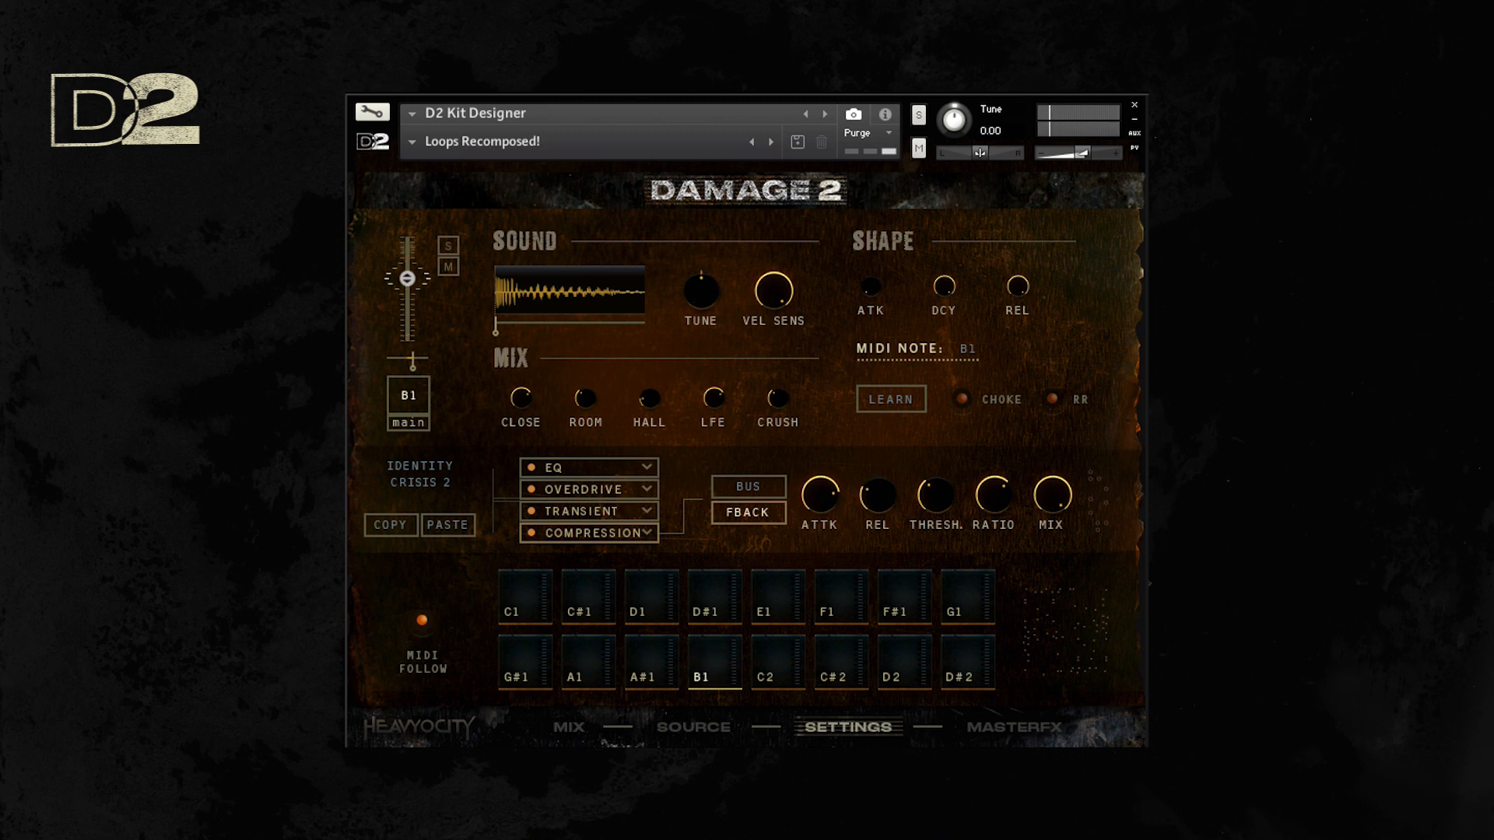
# - View the kit's master effects and audition the Cyborg Meeting 4 source sample
pyautogui.click(1014, 727)
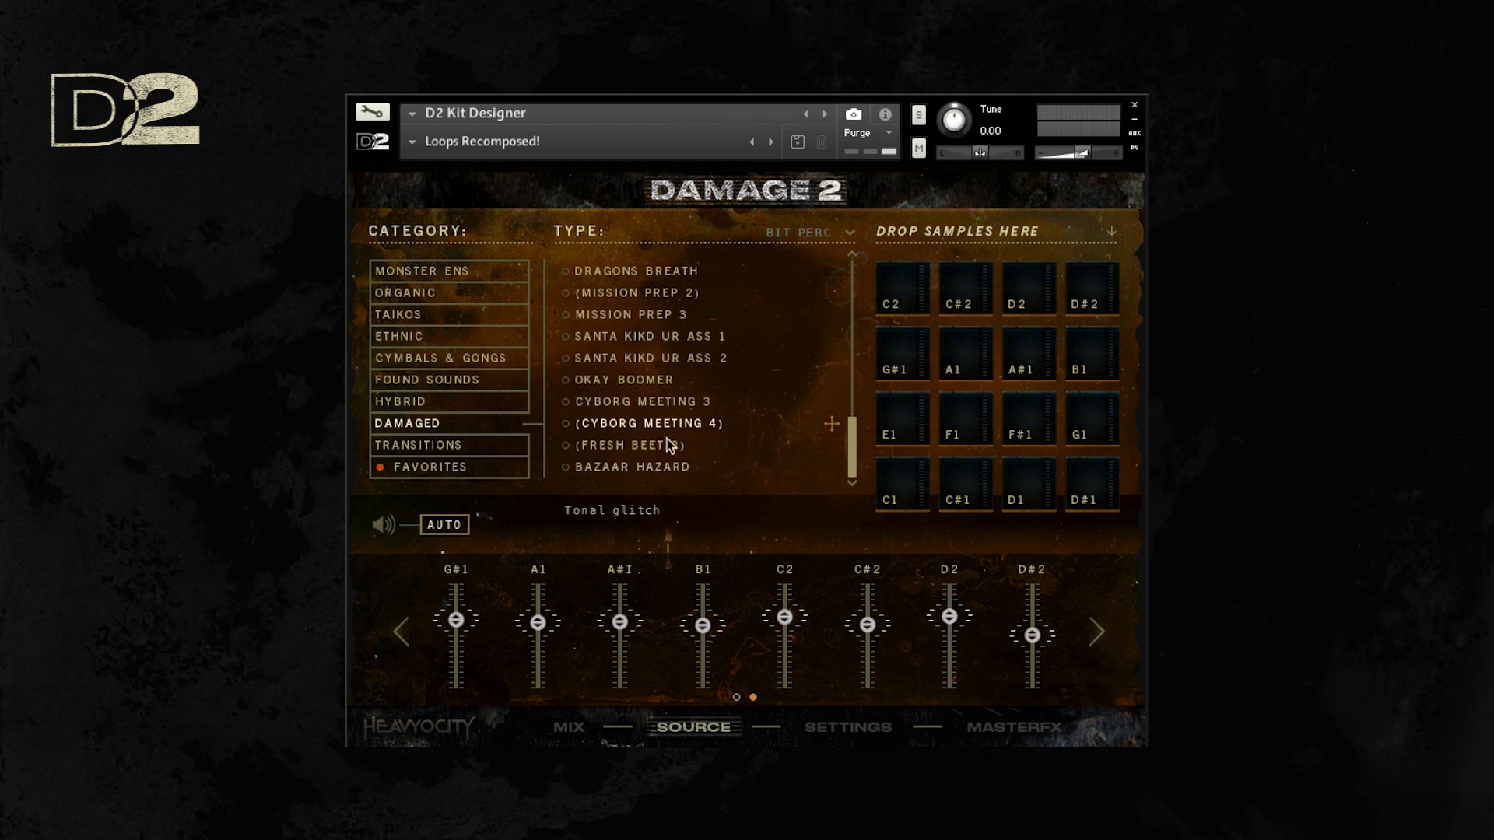
pyautogui.click(632, 421)
# - Raise the D#2 pad's Tune to -1.61 in its settings and lower it again
pyautogui.click(854, 728)
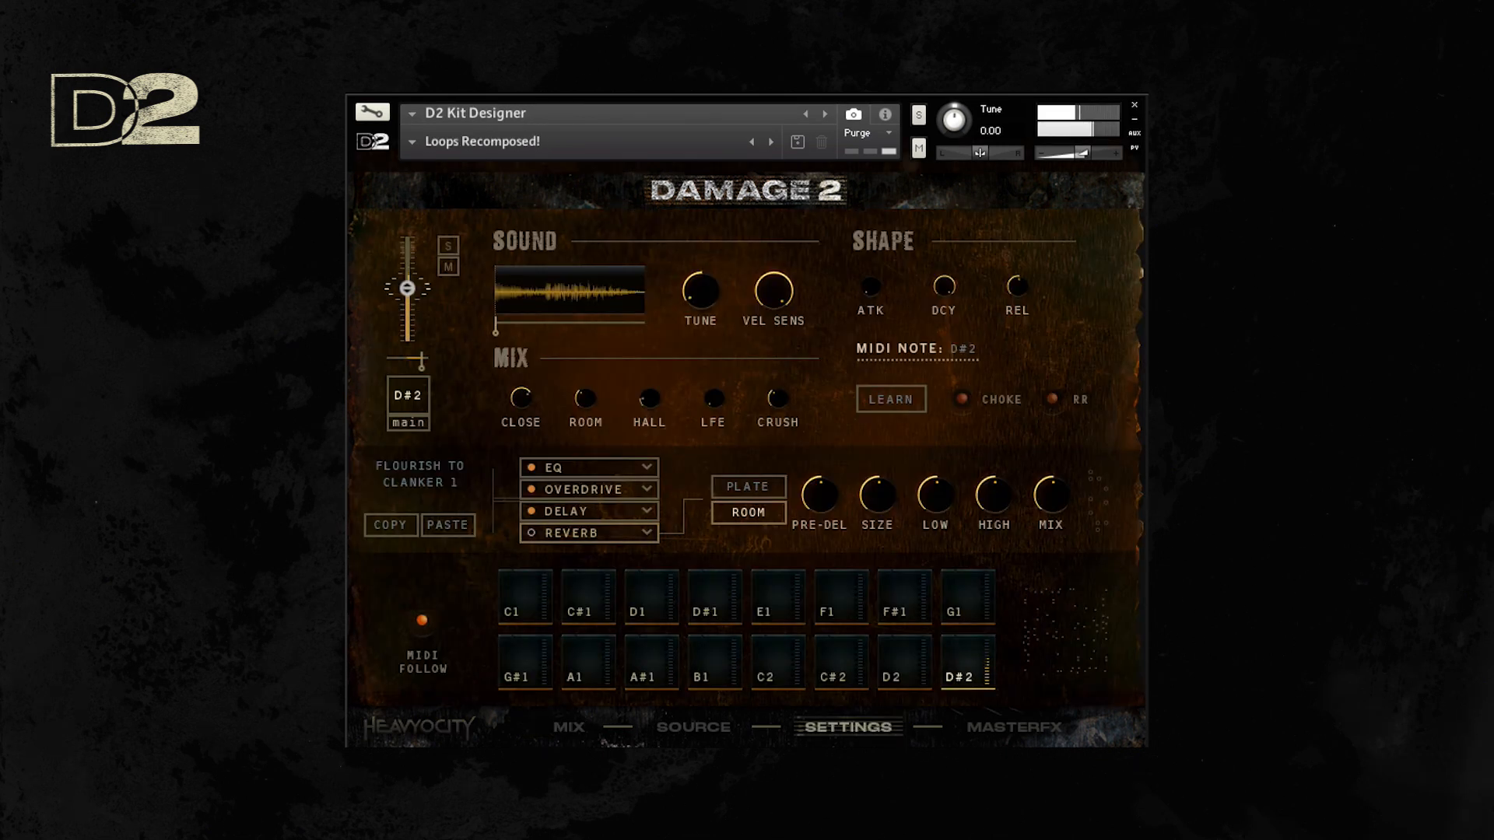
pyautogui.moveTo(707, 302); pyautogui.dragTo(717, 221)
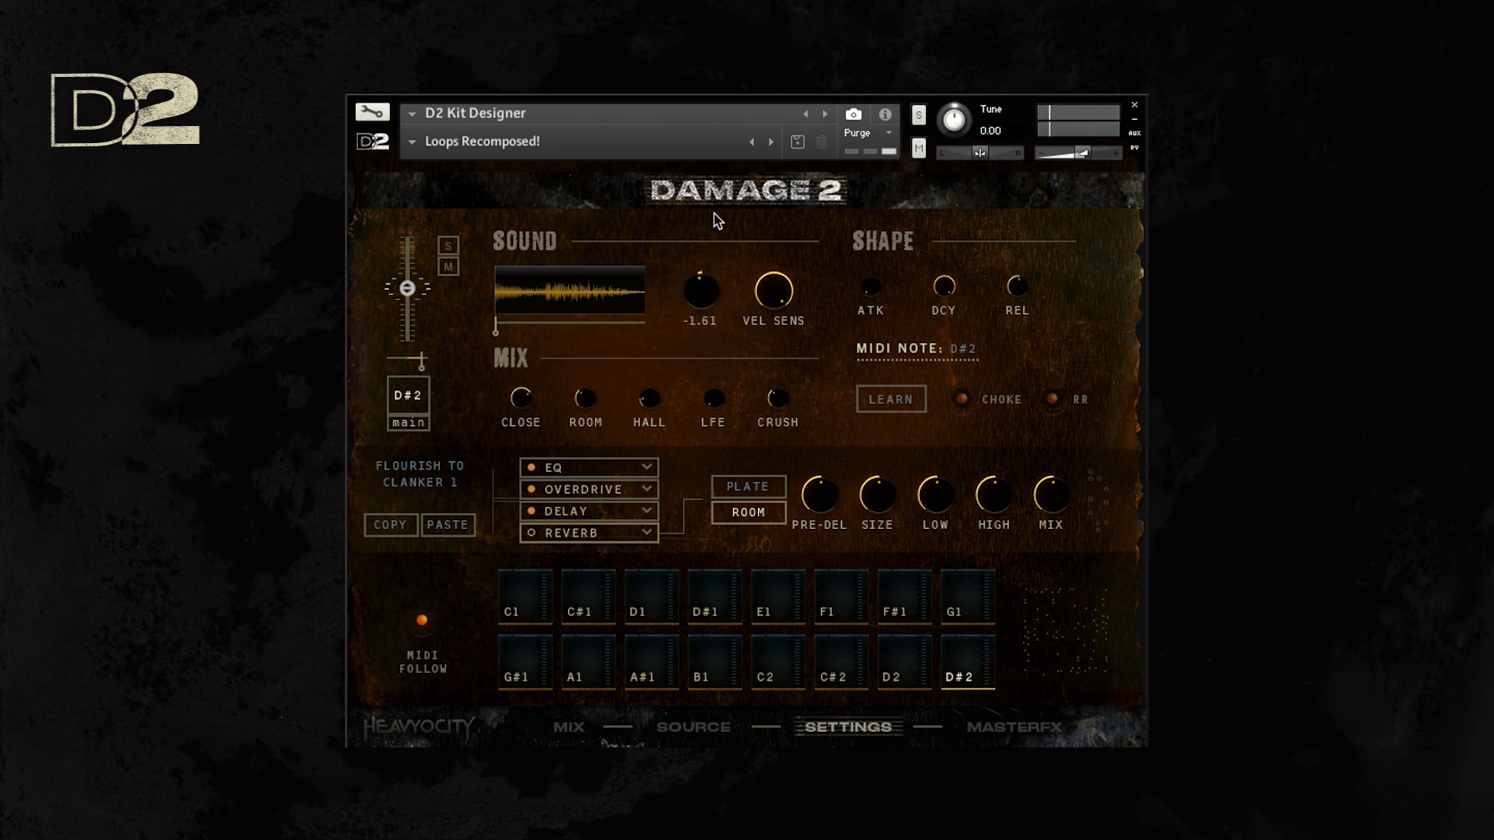
pyautogui.moveTo(707, 294); pyautogui.dragTo(697, 380)
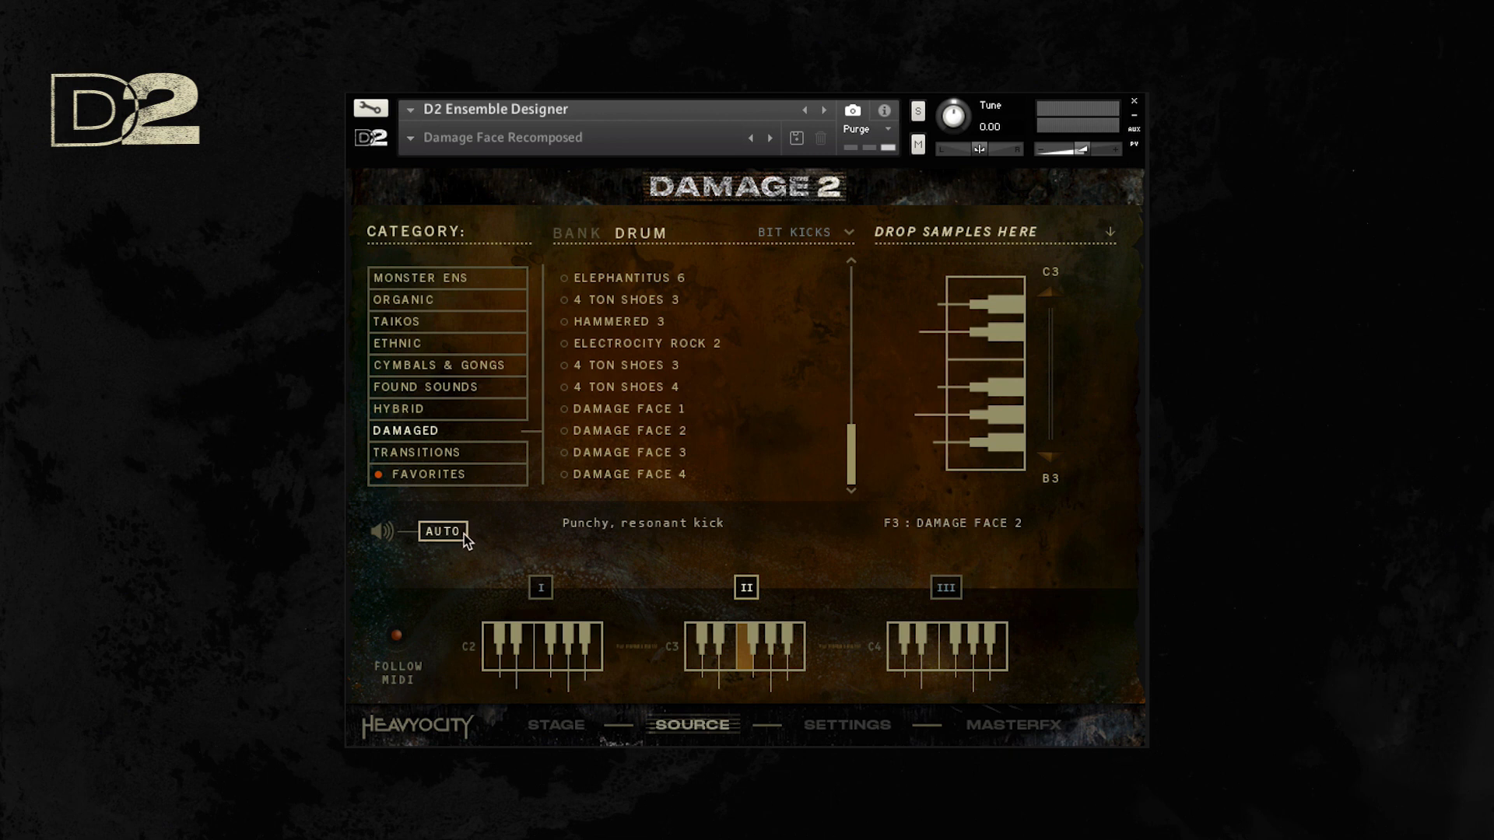
# - Audition the Damaged bit kick samples Damage Face 1 to Damage Face 4 in the Ensemble Designer
pyautogui.click(669, 409)
pyautogui.click(682, 431)
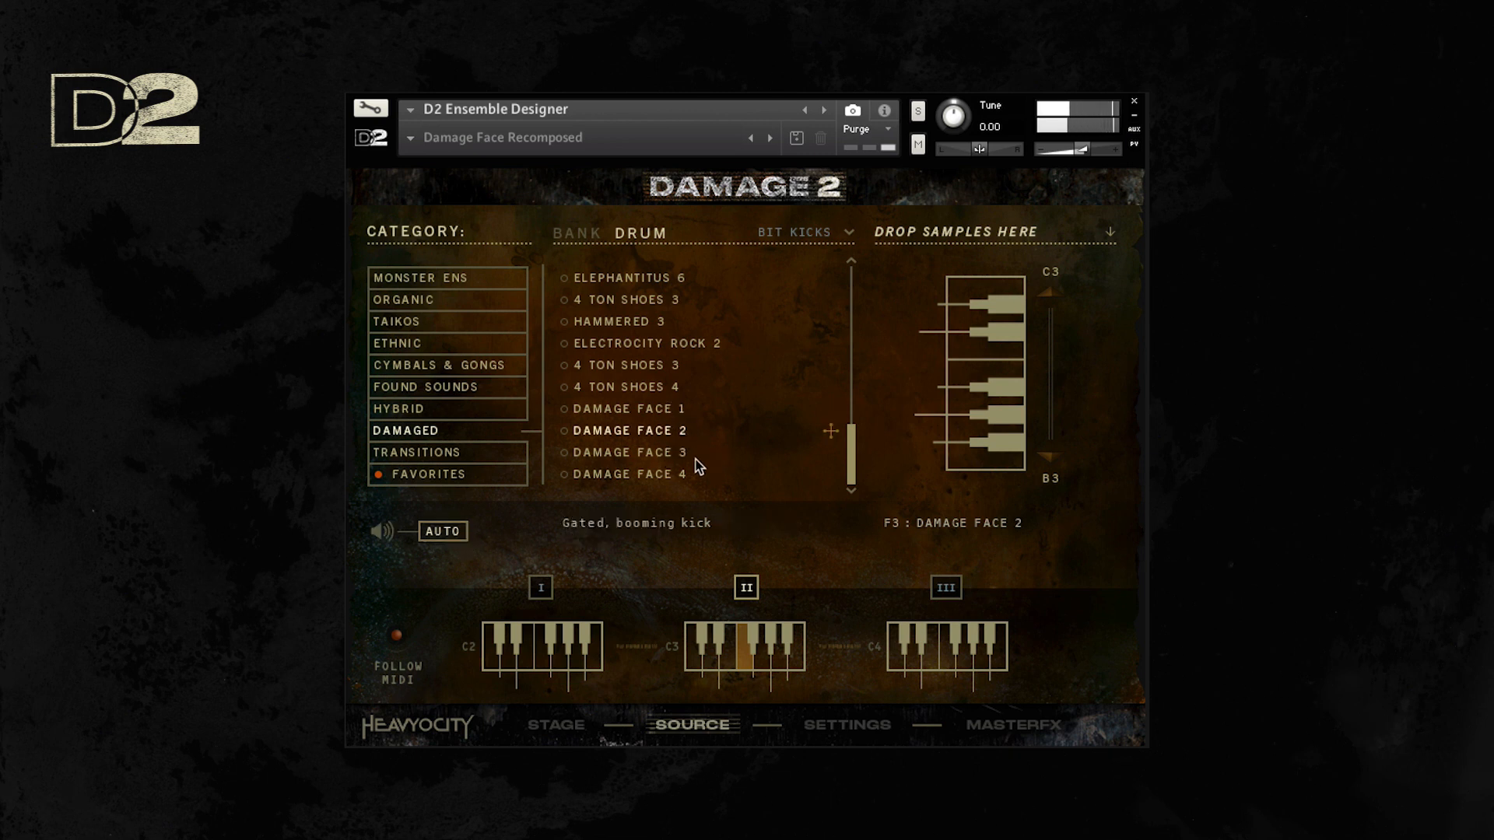
pyautogui.click(696, 453)
pyautogui.click(712, 478)
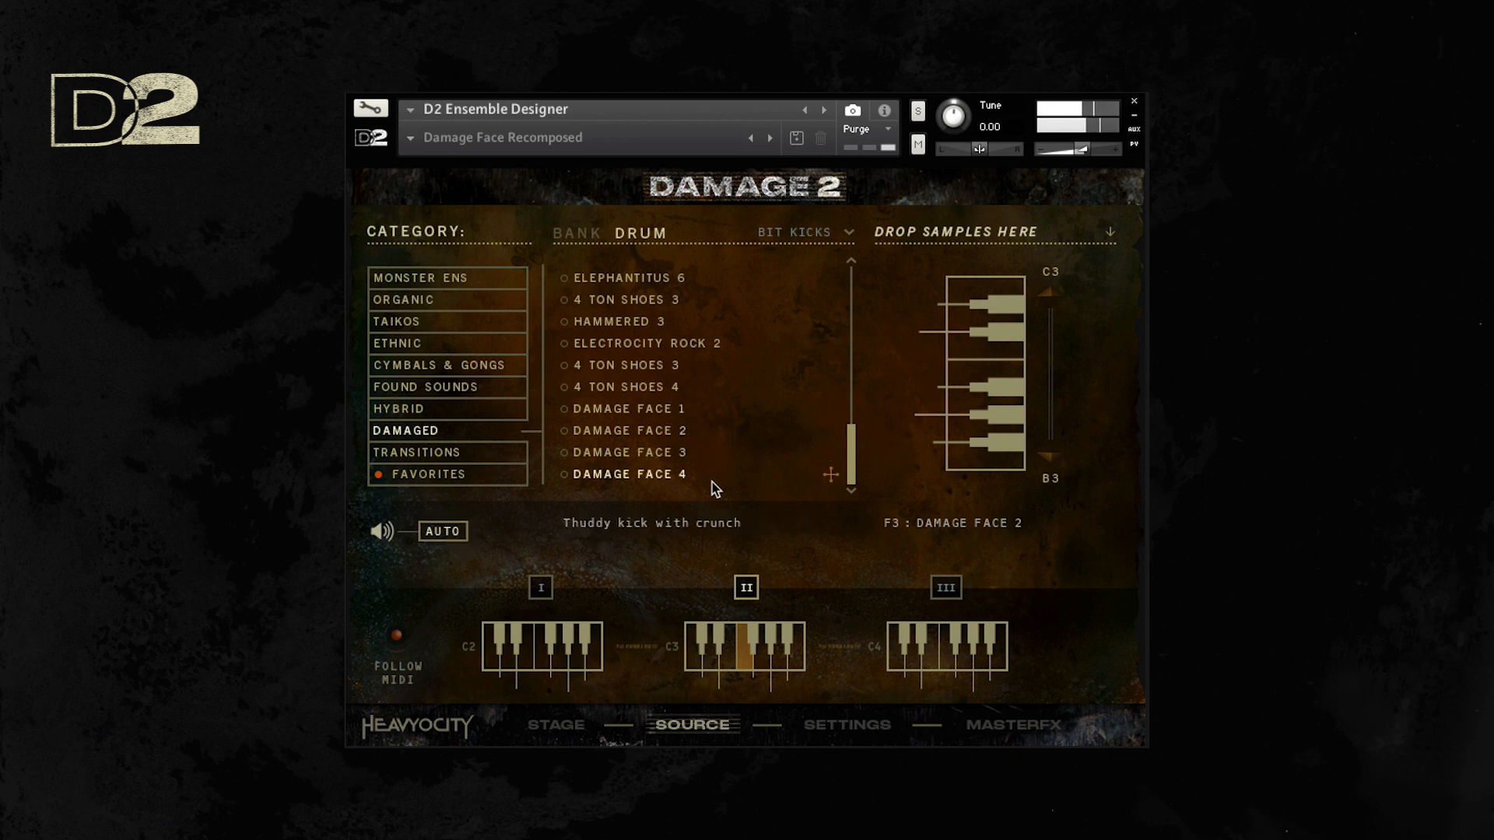
# - Filter the Damaged drums to Bit Perc and audition the Damage Face sample
pyautogui.click(844, 234)
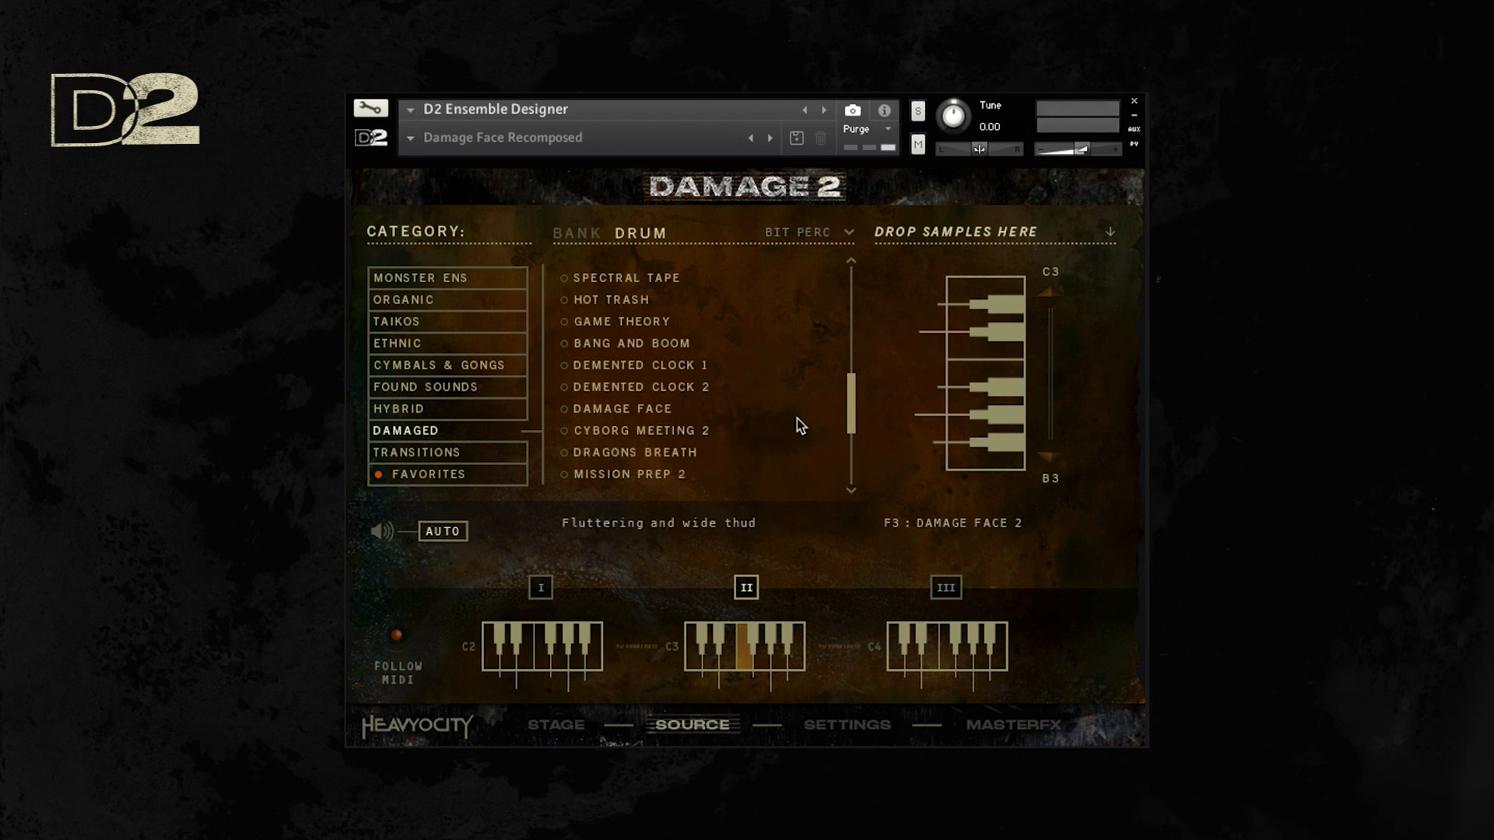
pyautogui.click(650, 408)
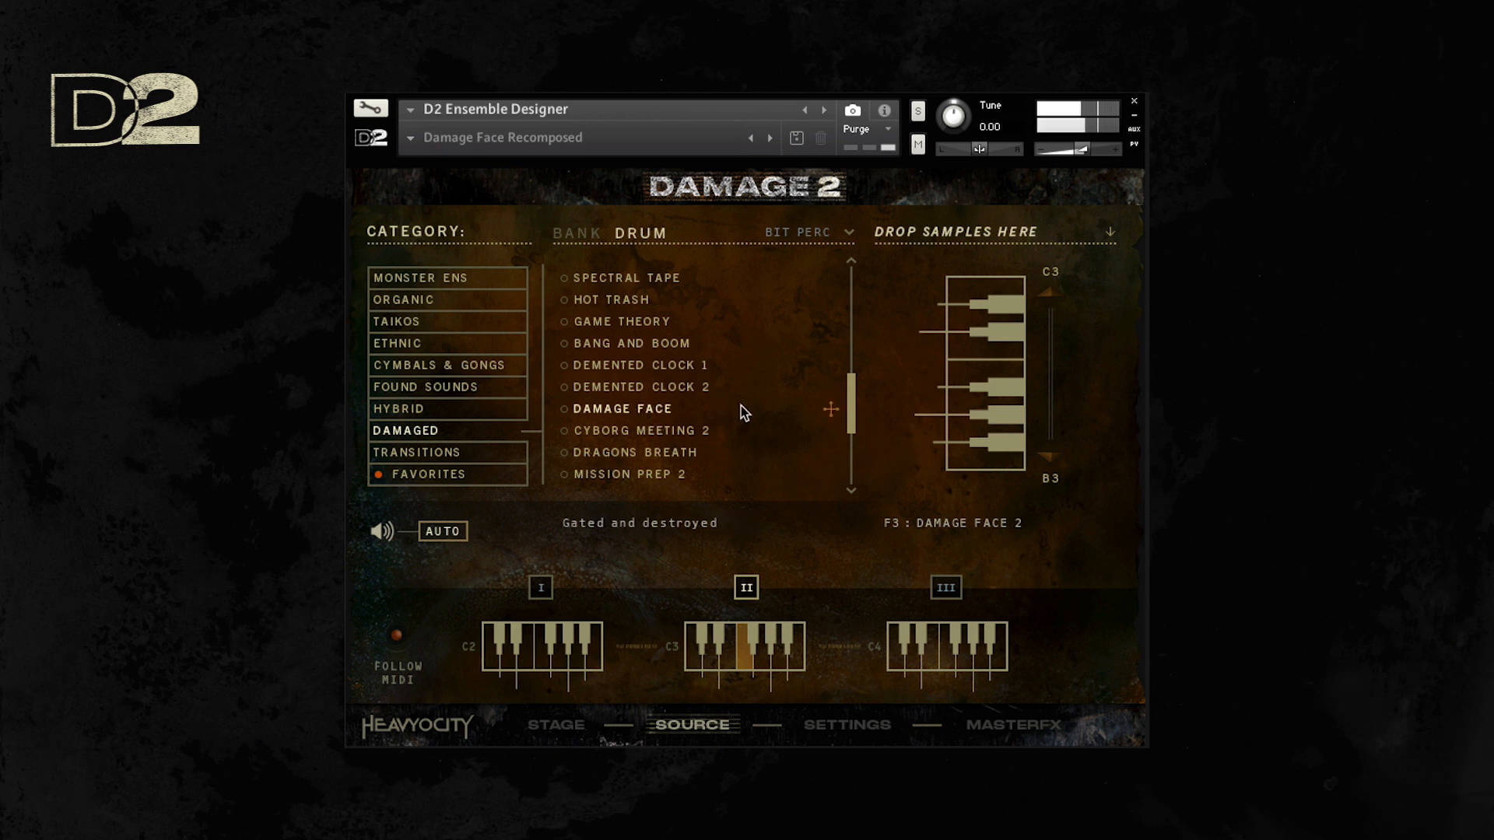
pyautogui.click(649, 410)
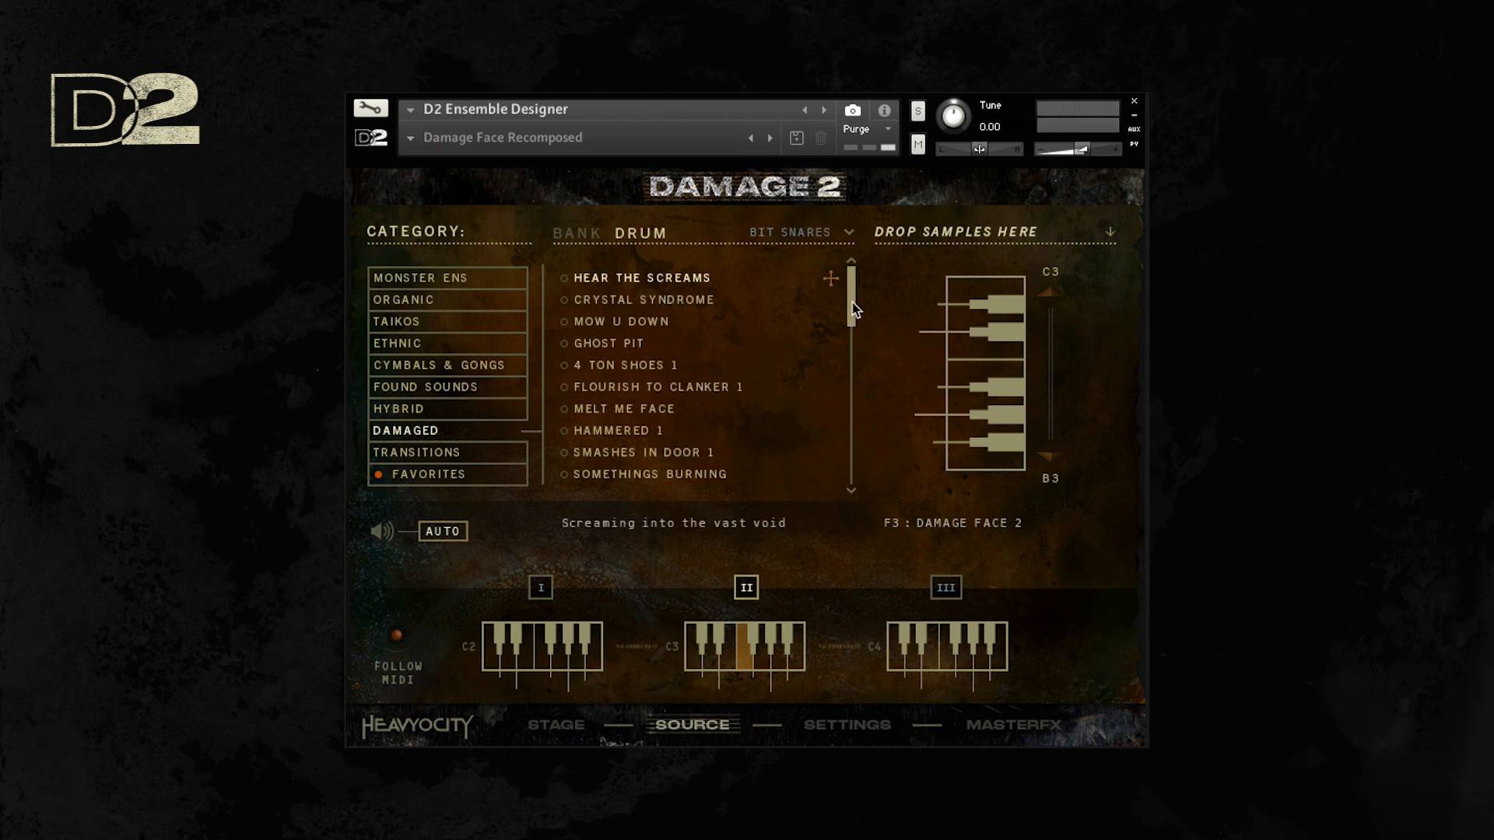
# - Audition the Damage Face 1 and Damage Face 2 samples among the Damaged bit snares
pyautogui.moveTo(854, 309); pyautogui.dragTo(851, 347)
pyautogui.click(685, 409)
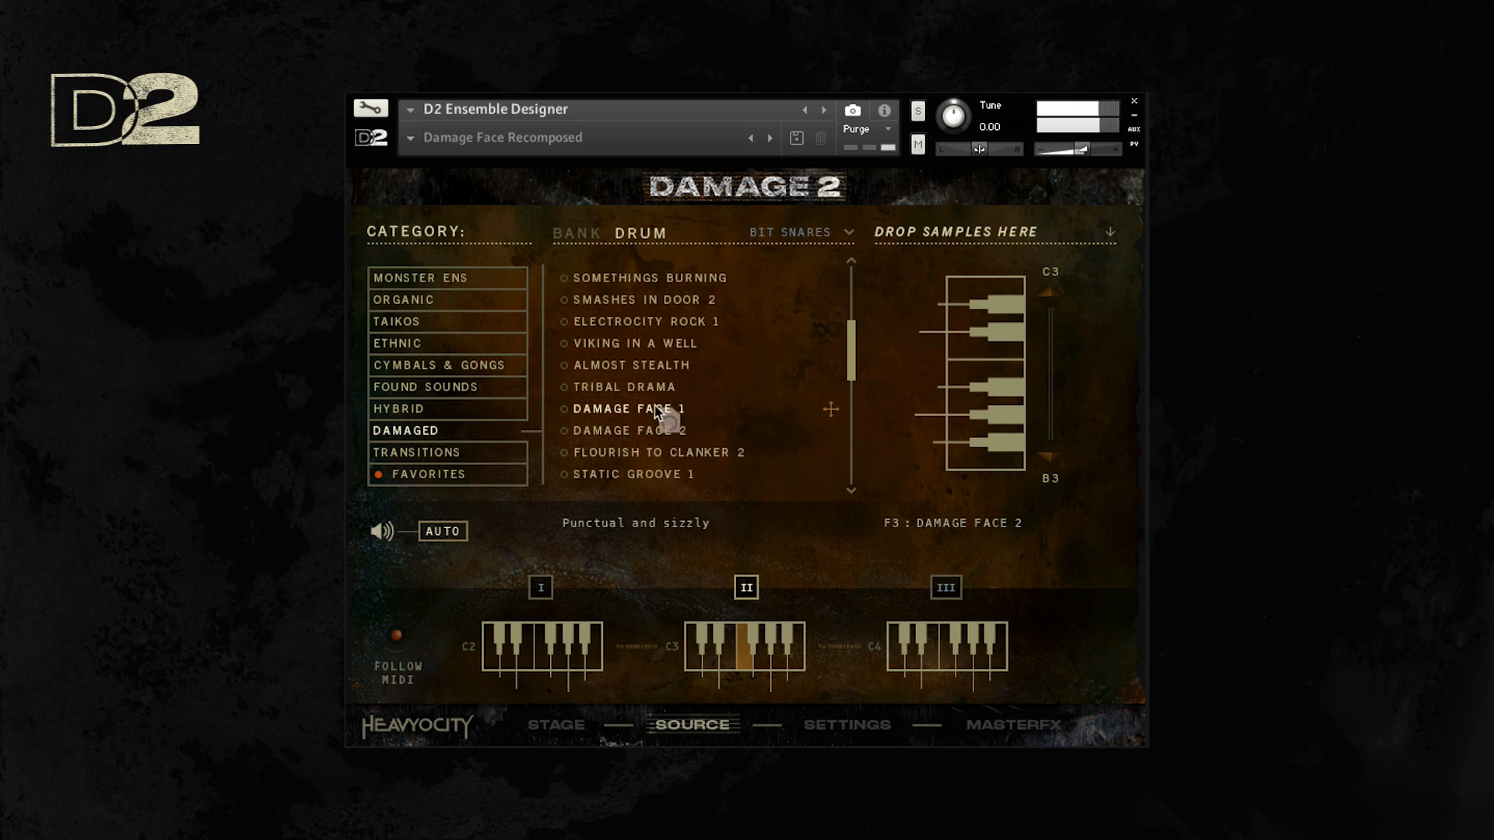
pyautogui.click(698, 428)
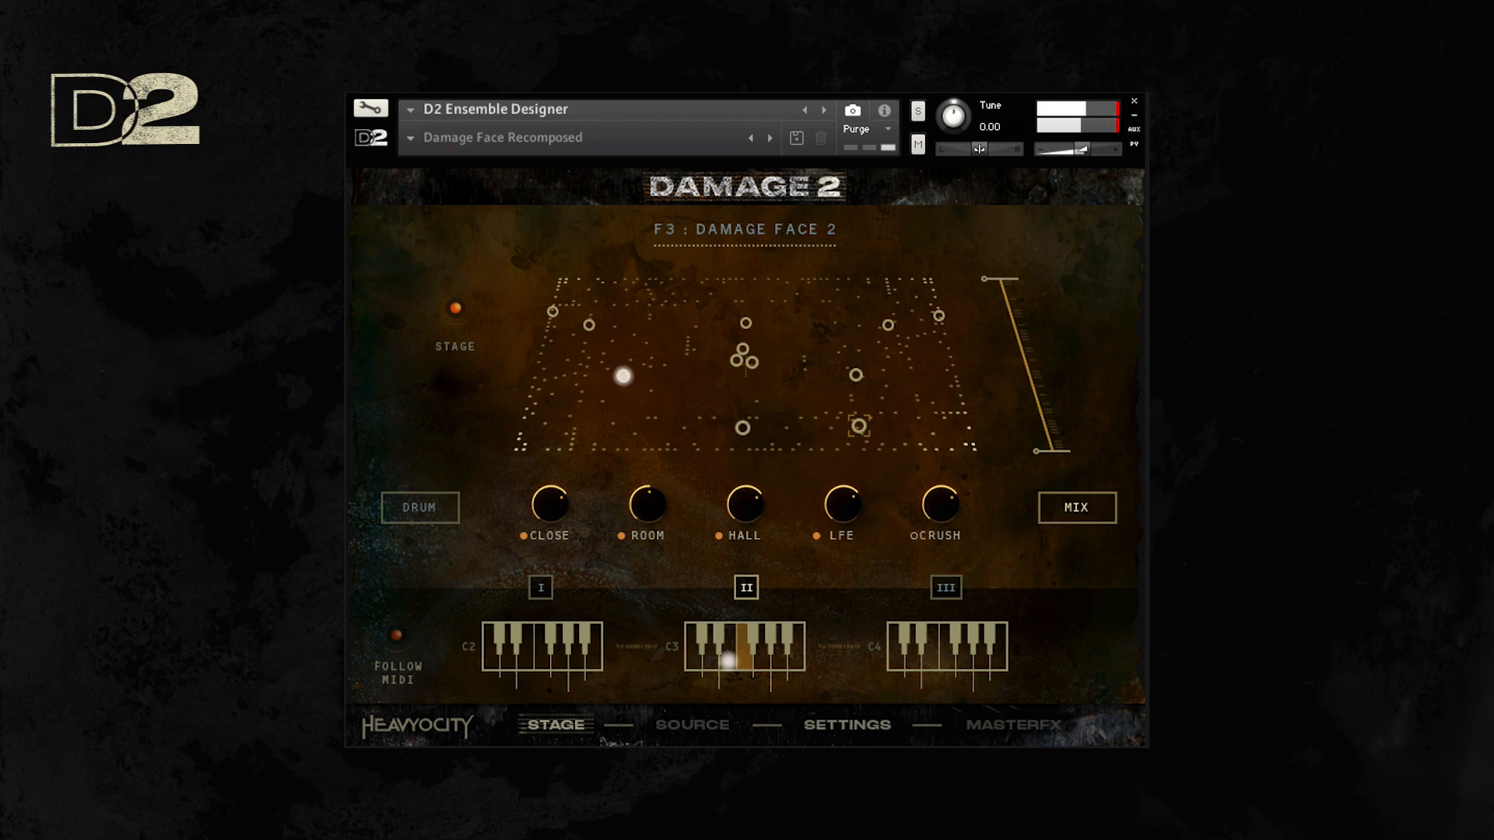
# - Open the settings page for the Damage Face 2 drum on F3
pyautogui.click(856, 726)
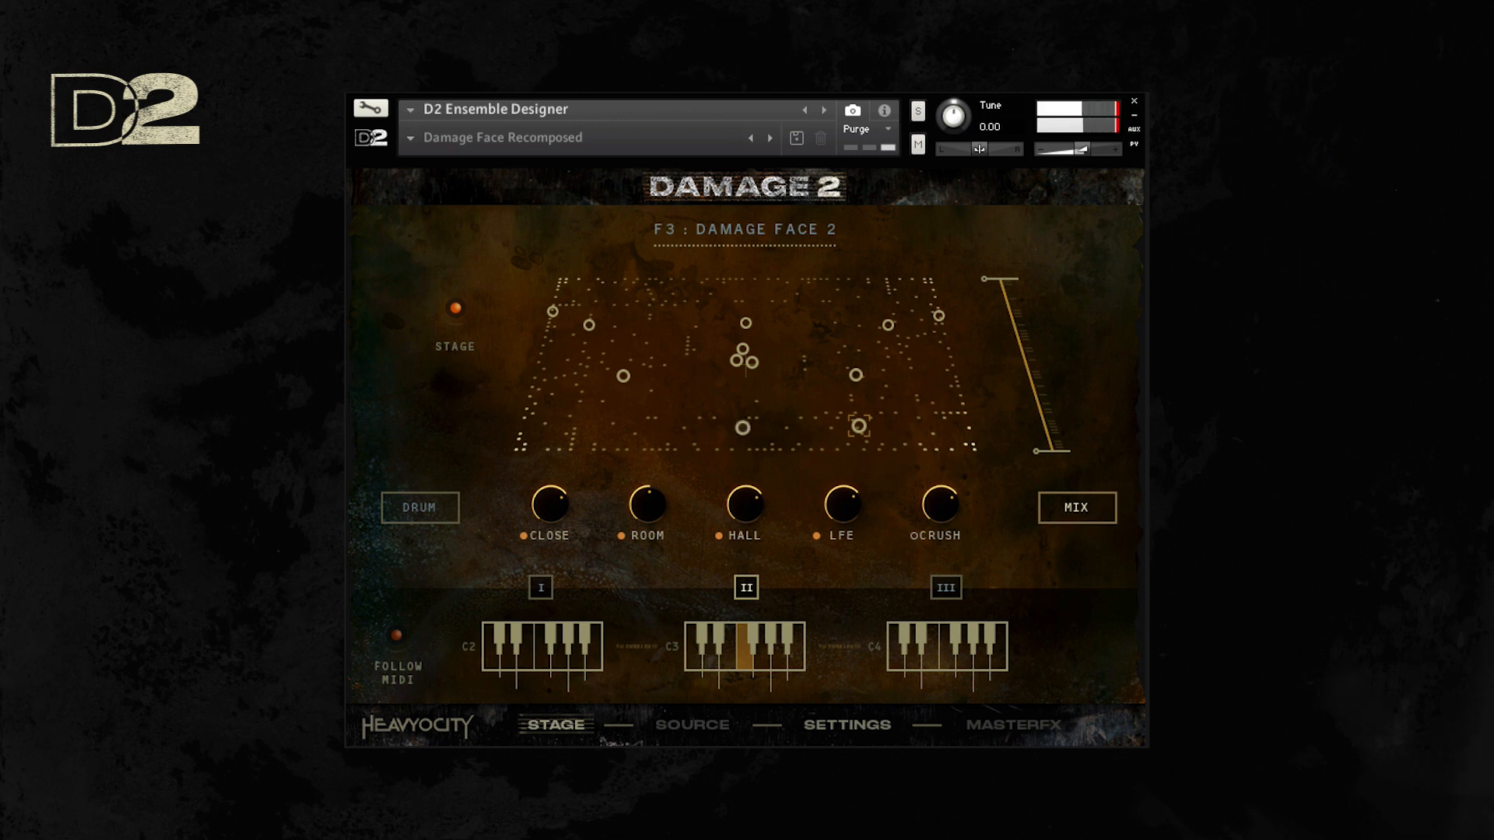
pyautogui.click(856, 721)
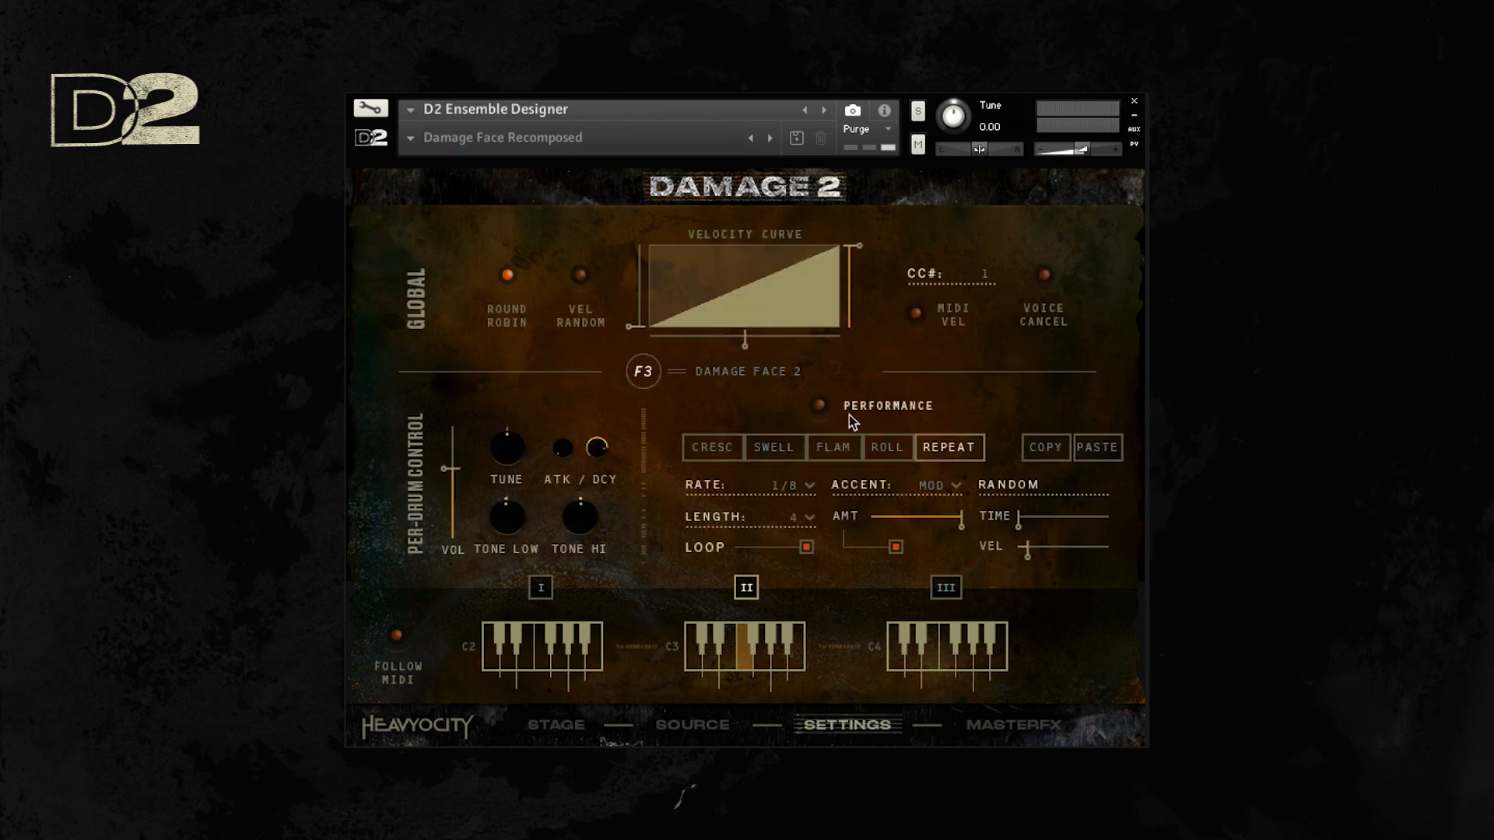